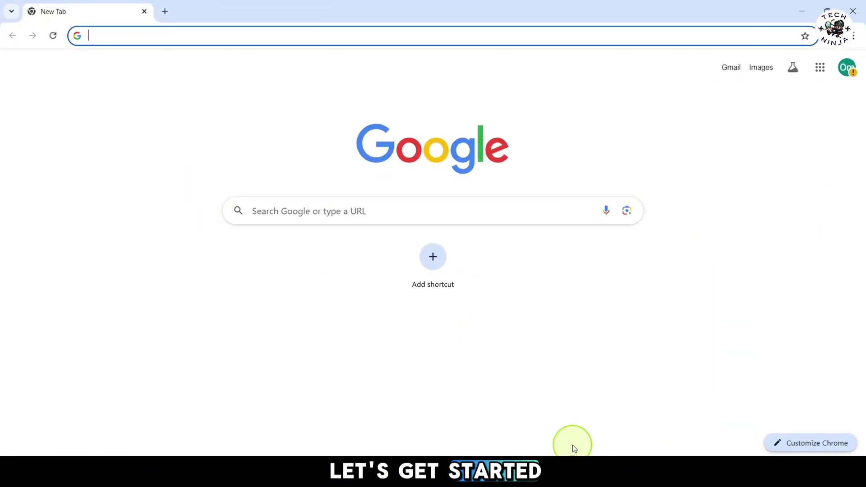
Step: Search Google for 'temp mail' and open temp-mail.org to get a disposable address
{"action": "left_click", "coordinate": [478, 213]}
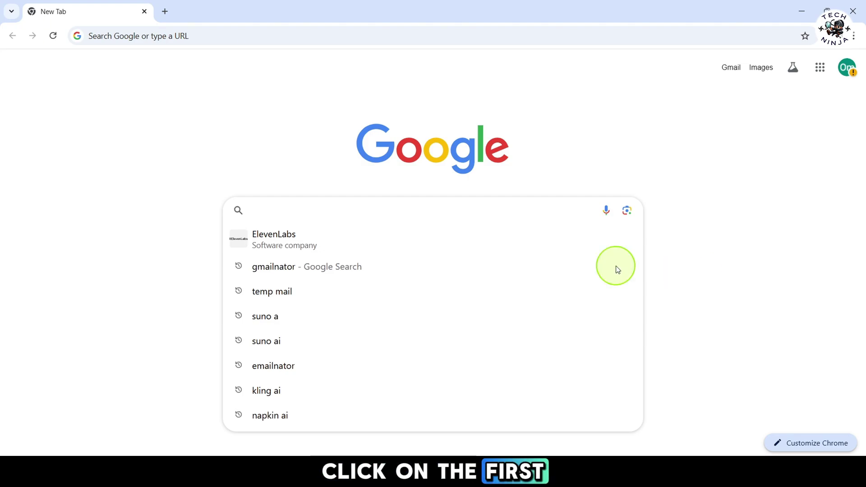
{"action": "type", "text": "temp mail"}
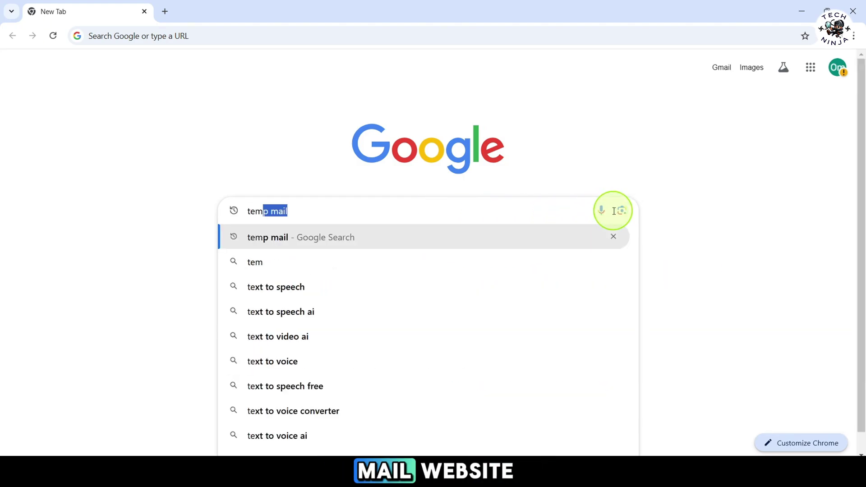
{"action": "key", "text": "Return"}
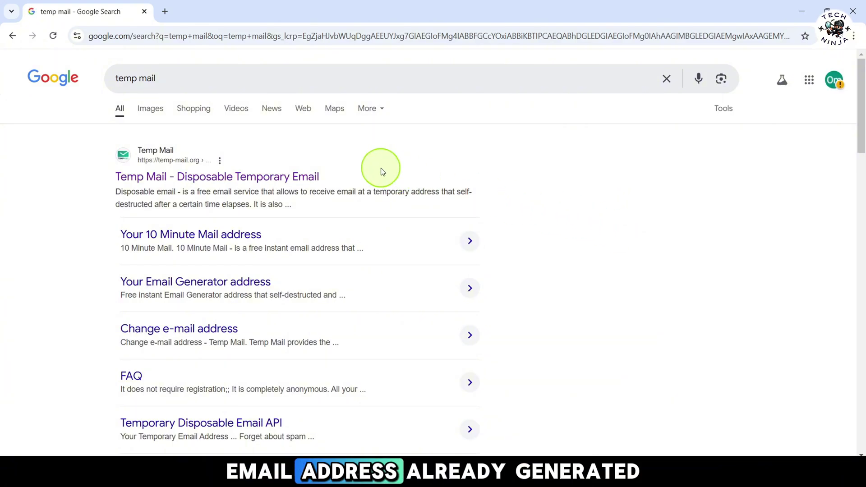
{"action": "left_click", "coordinate": [298, 177]}
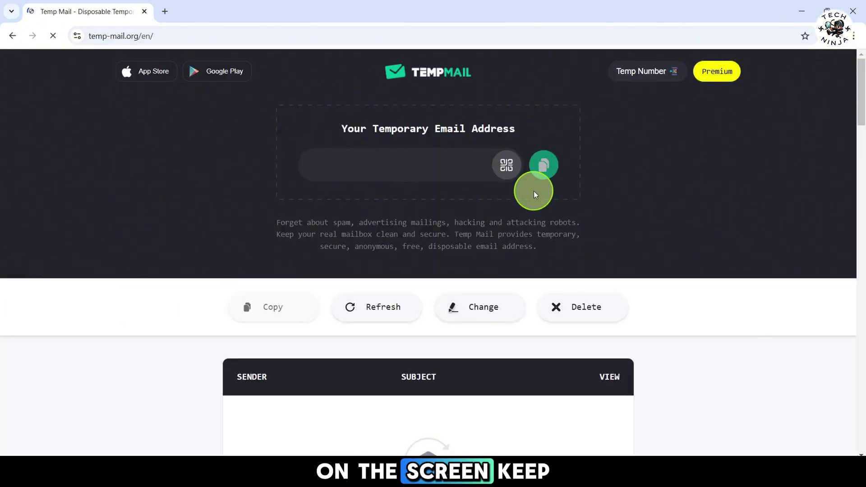
Step: In a new tab, search for 'meetup' and open the meetup.com homepage
{"action": "left_click", "coordinate": [164, 11]}
{"action": "type", "text": "mee"}
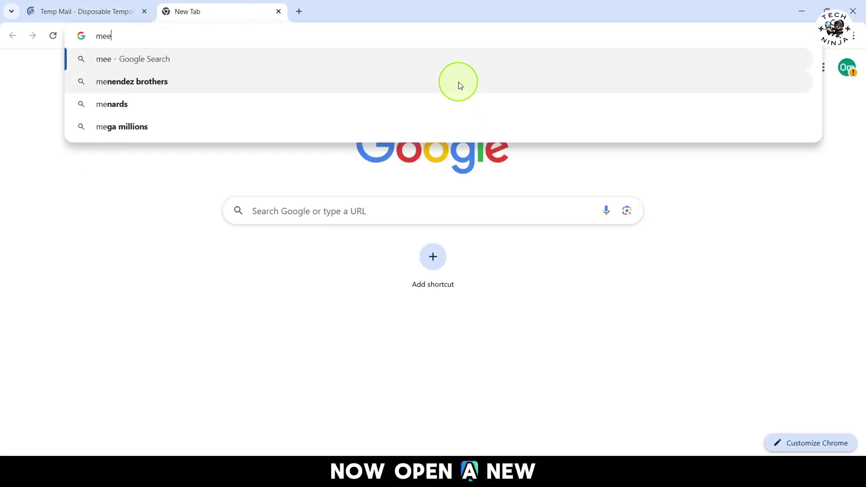
{"action": "type", "text": "tup"}
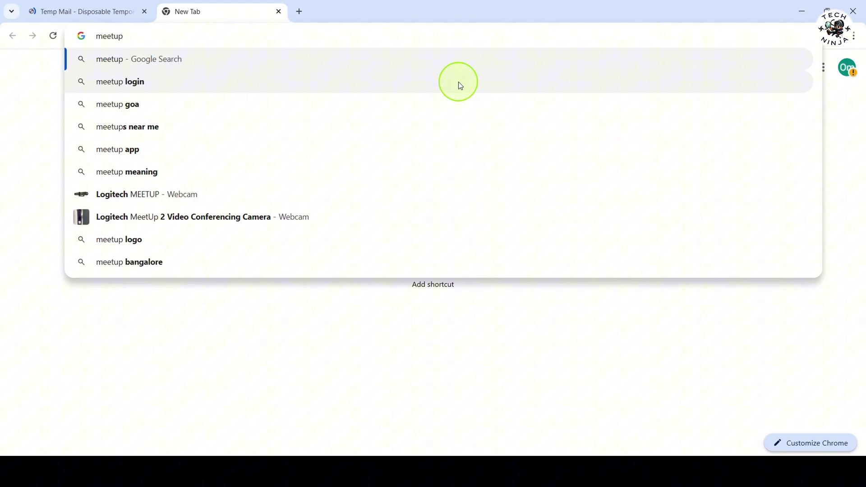
{"action": "key", "text": "Return"}
{"action": "left_click", "coordinate": [264, 176]}
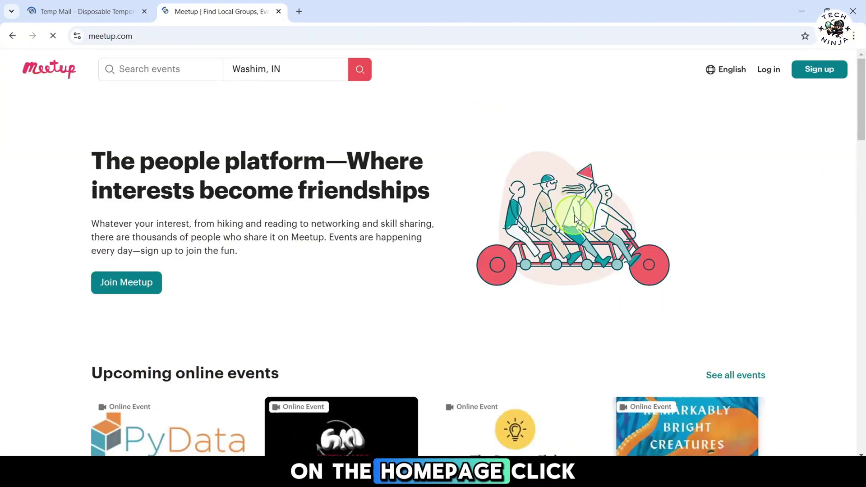
{"action": "left_click", "coordinate": [818, 69]}
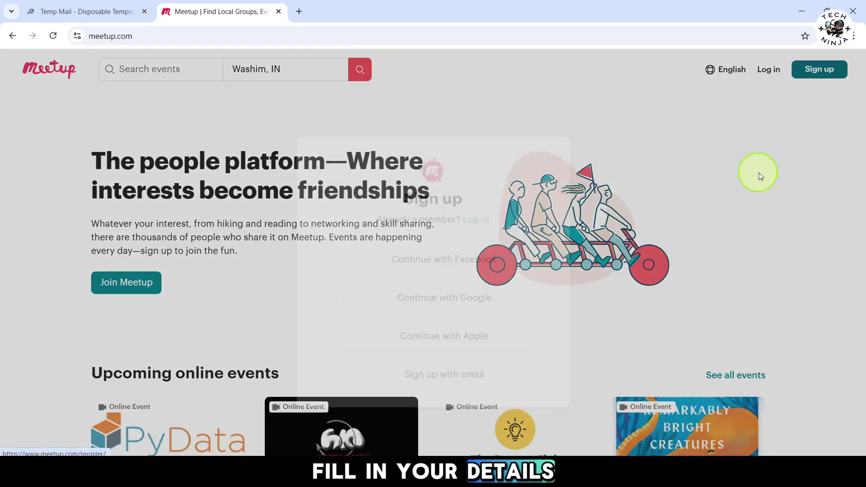
{"action": "left_click", "coordinate": [473, 358]}
{"action": "type", "text": "Tech Ninja"}
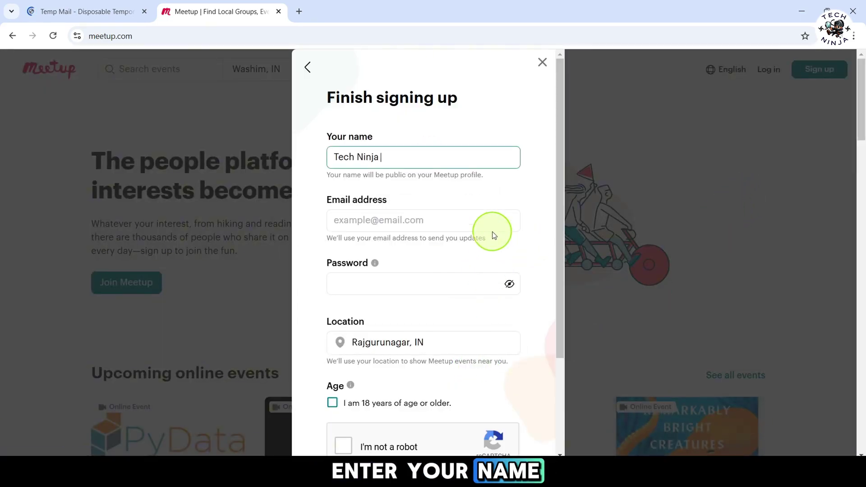
{"action": "left_click", "coordinate": [422, 219]}
{"action": "left_click", "coordinate": [86, 11]}
{"action": "left_click", "coordinate": [543, 166]}
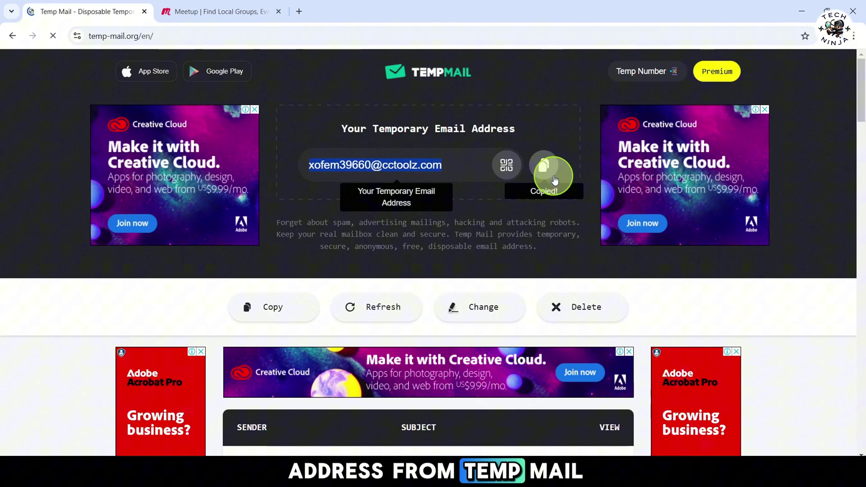
Step: Paste the temporary address into the form, enter a password, and set location to Pune, IN
{"action": "left_click", "coordinate": [219, 11]}
{"action": "left_click", "coordinate": [375, 220]}
{"action": "key", "text": "ctrl+v"}
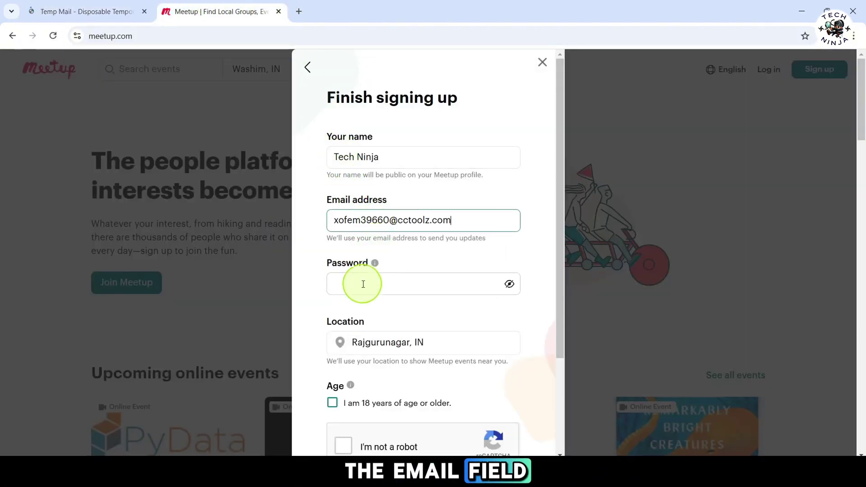
{"action": "left_click", "coordinate": [366, 283]}
{"action": "double_click", "coordinate": [403, 283]}
{"action": "left_click", "coordinate": [422, 354]}
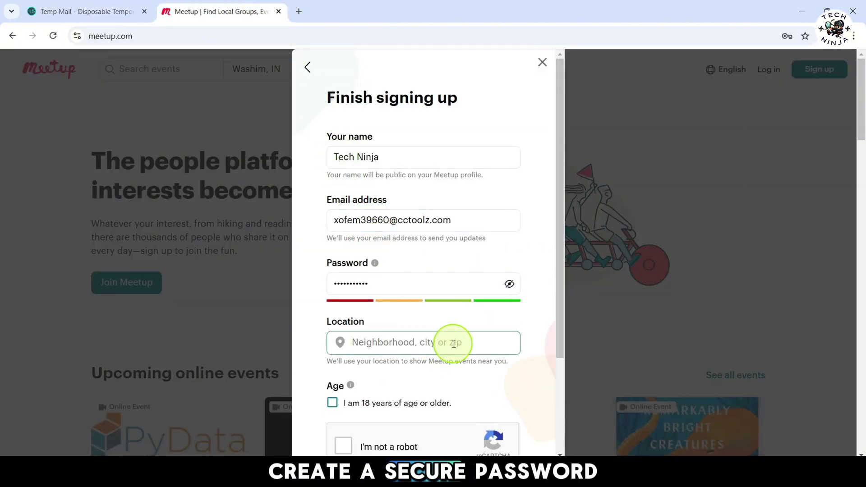
{"action": "key", "text": "ctrl+a"}
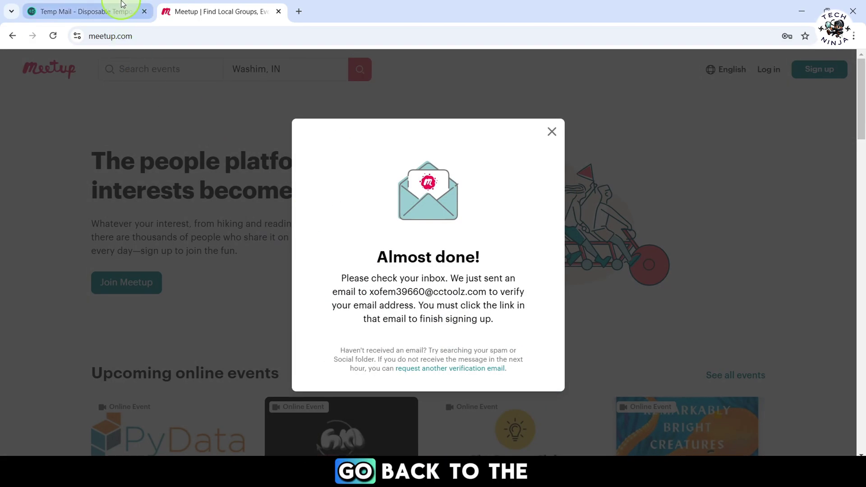
Step: Open Meetup's verification email in the Temp Mail inbox
{"action": "left_click", "coordinate": [84, 11]}
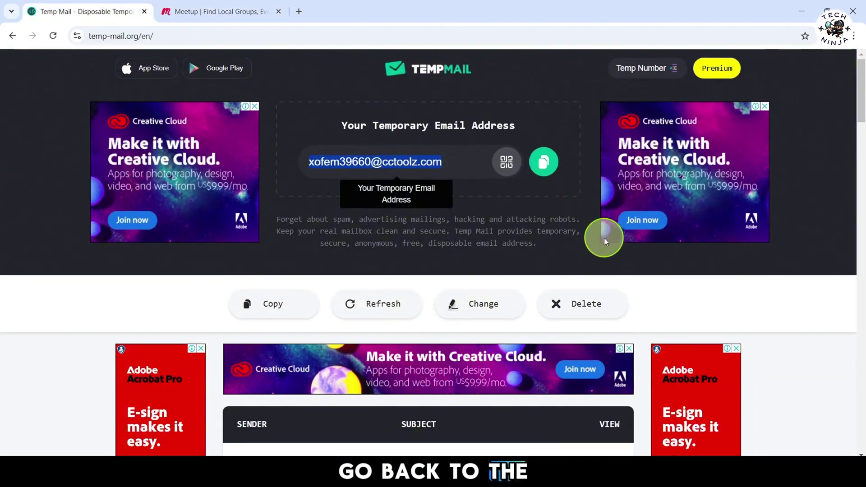
{"action": "scroll", "coordinate": [604, 238], "scroll_direction": "down", "scroll_amount": 5}
{"action": "scroll", "coordinate": [565, 240], "scroll_direction": "up", "scroll_amount": 2}
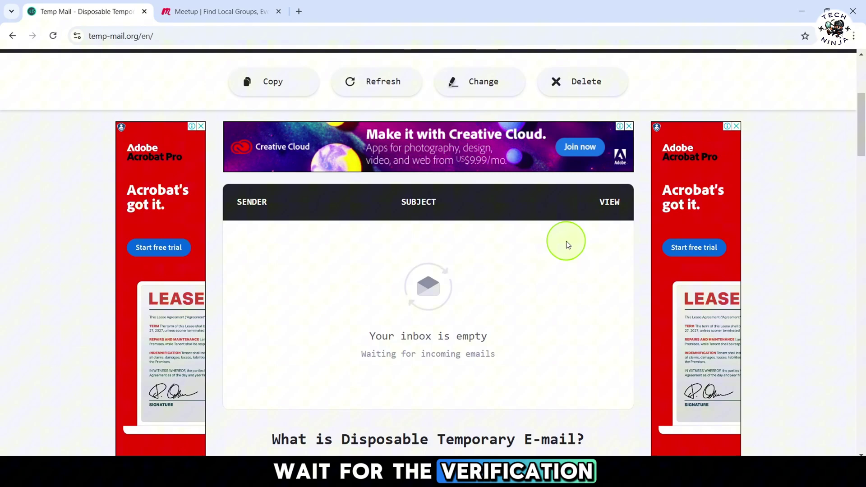
{"action": "scroll", "coordinate": [566, 242], "scroll_direction": "down", "scroll_amount": 1}
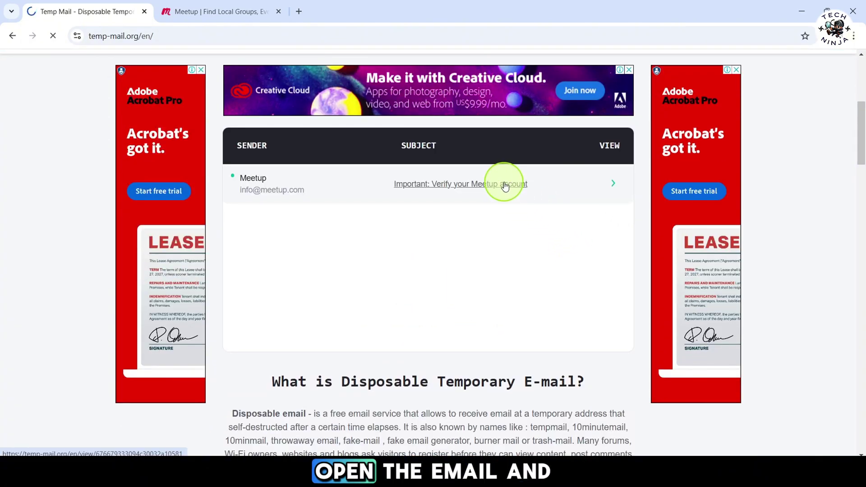
{"action": "left_click", "coordinate": [504, 186]}
{"action": "scroll", "coordinate": [582, 214], "scroll_direction": "down", "scroll_amount": 3}
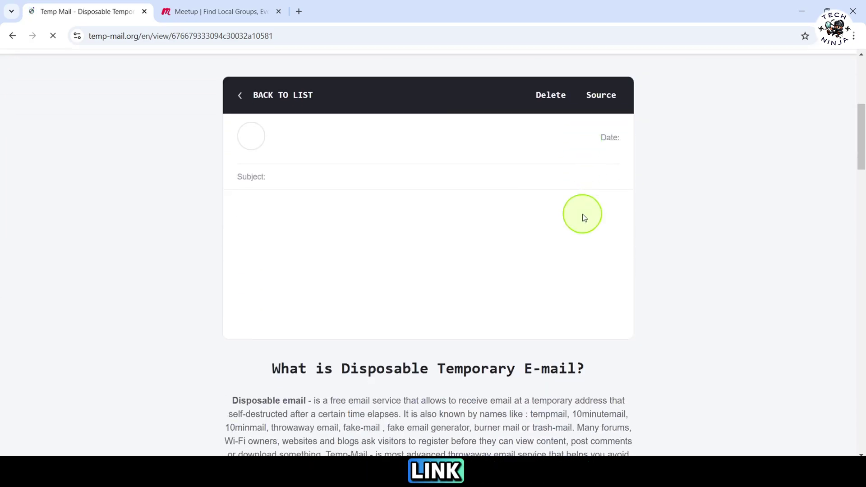
{"action": "scroll", "coordinate": [582, 214], "scroll_direction": "down", "scroll_amount": 2}
Step: Follow the verification link, skip the profile photo, and expand the Art & Culture interests
{"action": "left_click", "coordinate": [318, 351]}
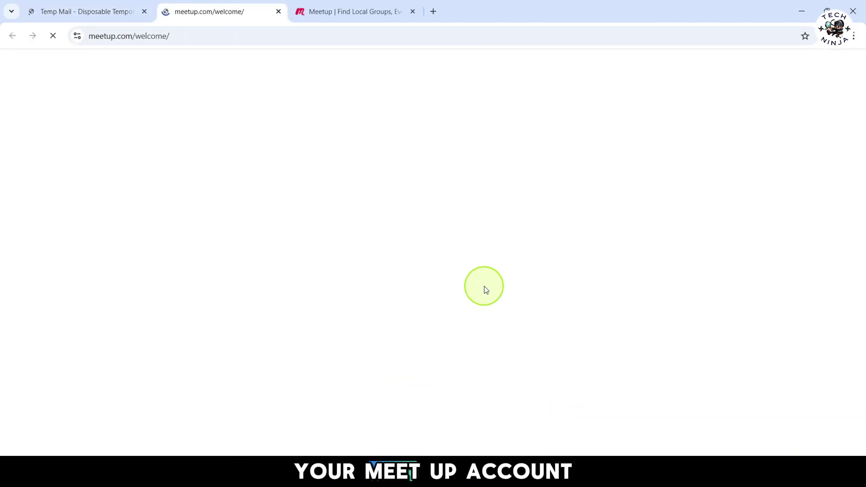
{"action": "left_click", "coordinate": [537, 346]}
{"action": "left_click", "coordinate": [347, 249]}
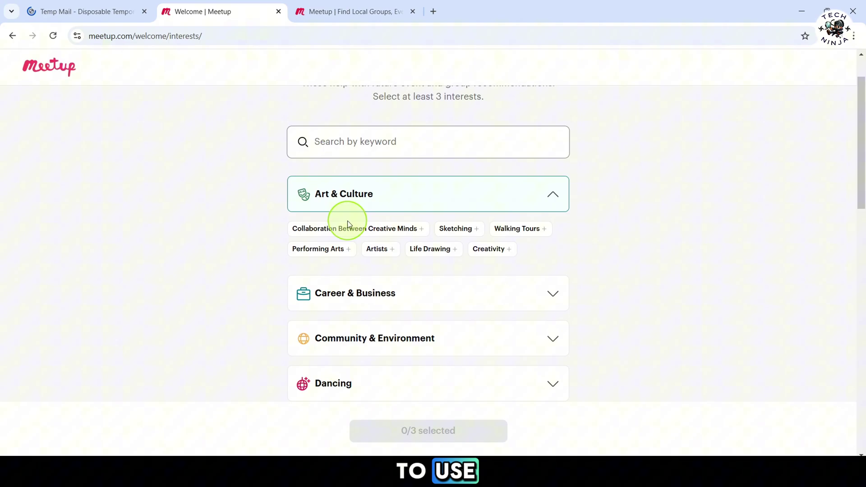